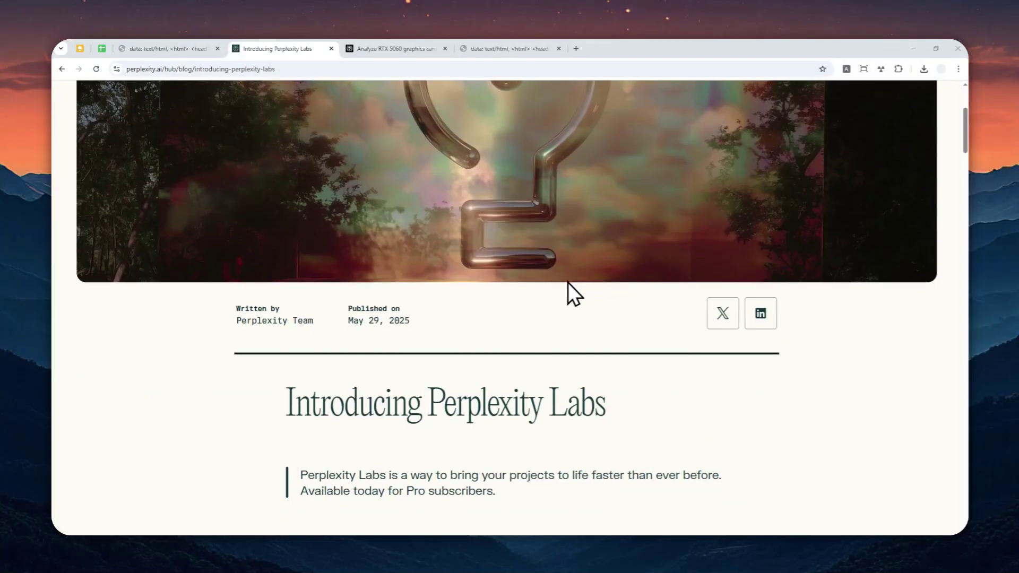
scroll(568, 282, down, 2)
drag(605, 269, 434, 267)
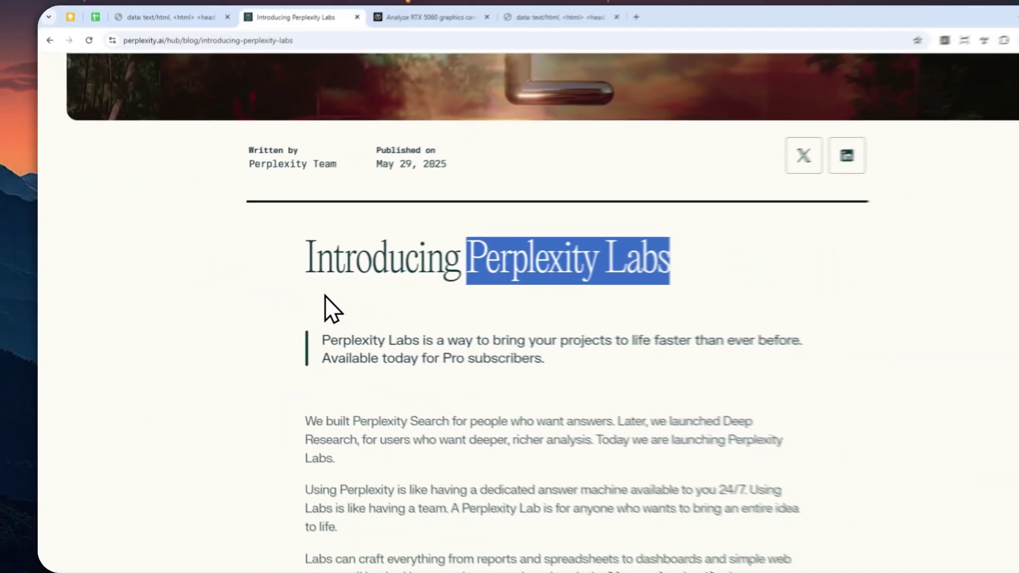
scroll(321, 297, down, 2)
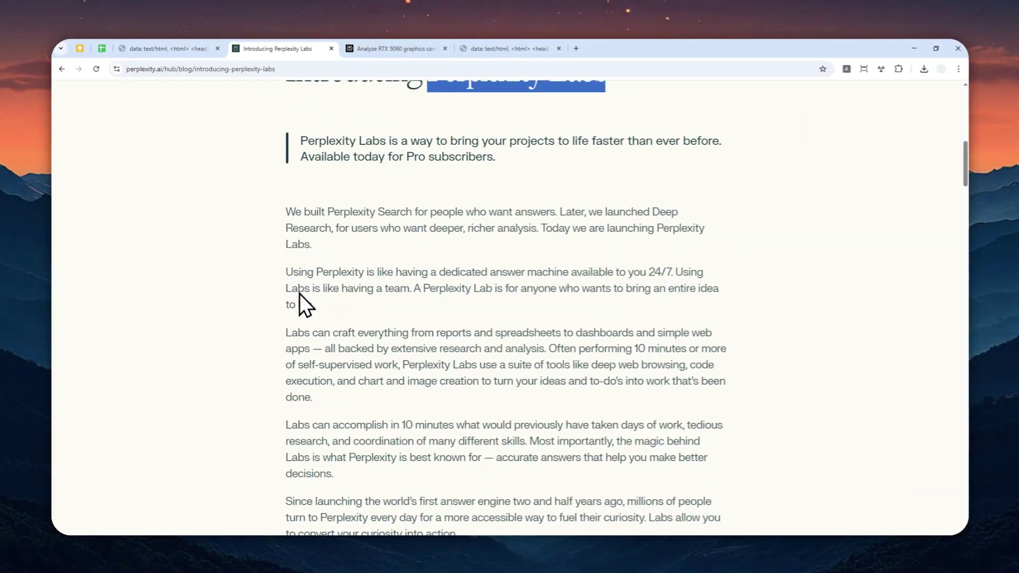
scroll(289, 278, down, 2)
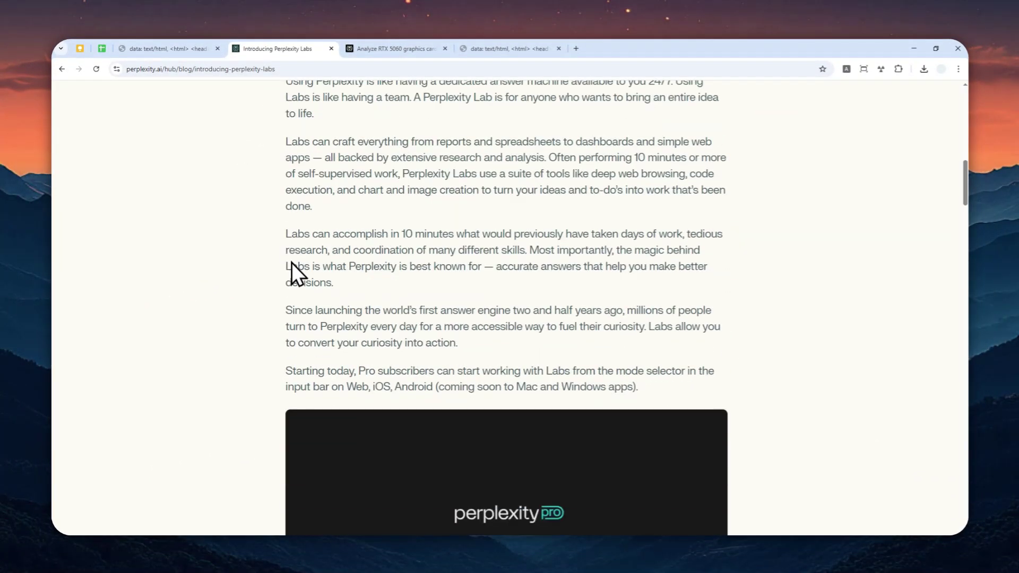
scroll(335, 273, down, 2)
scroll(335, 270, down, 2)
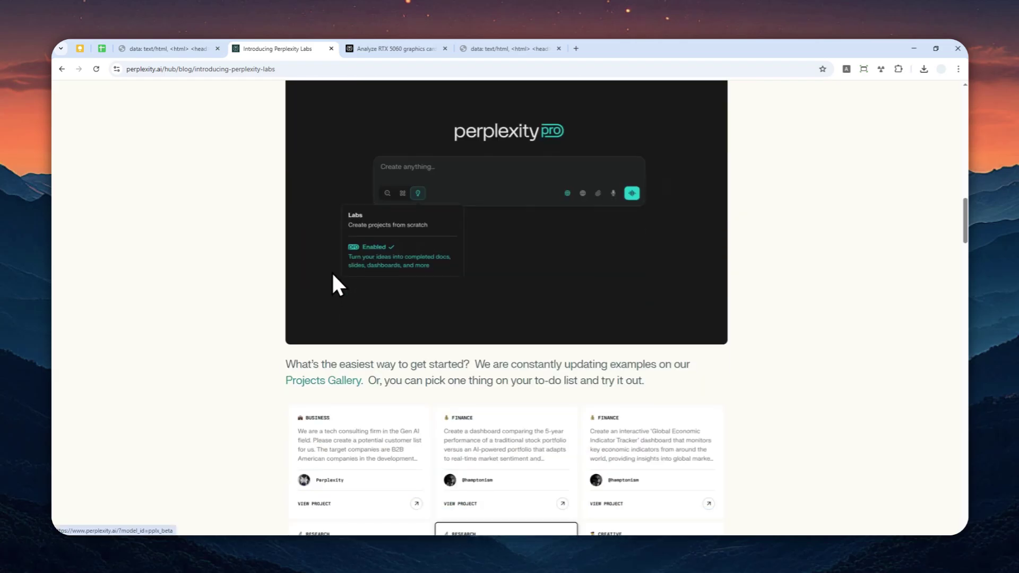
scroll(300, 269, down, 2)
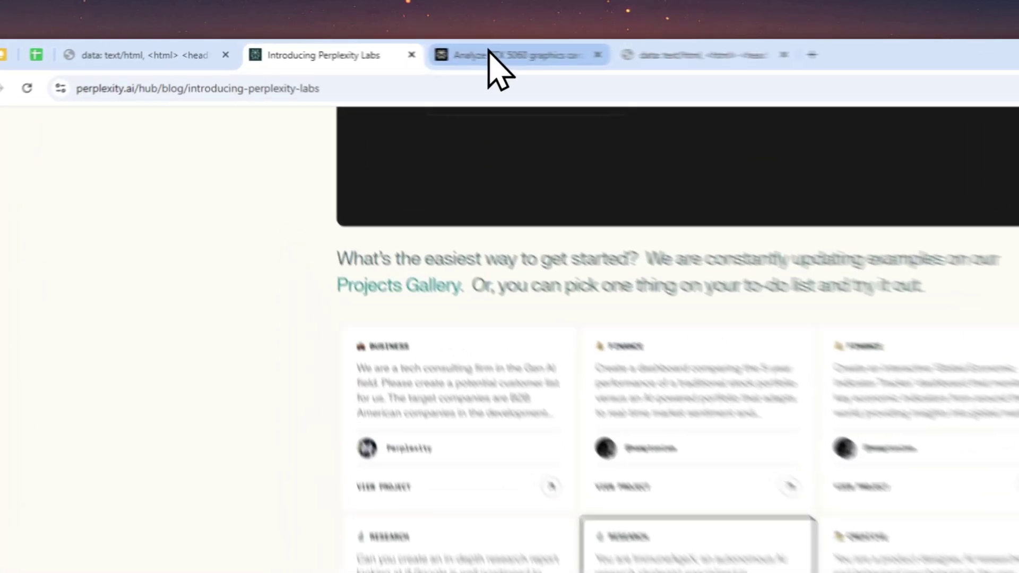
- Open the RTX 5060 analysis and read down past its value ranking to the performance comparison chart
click(383, 49)
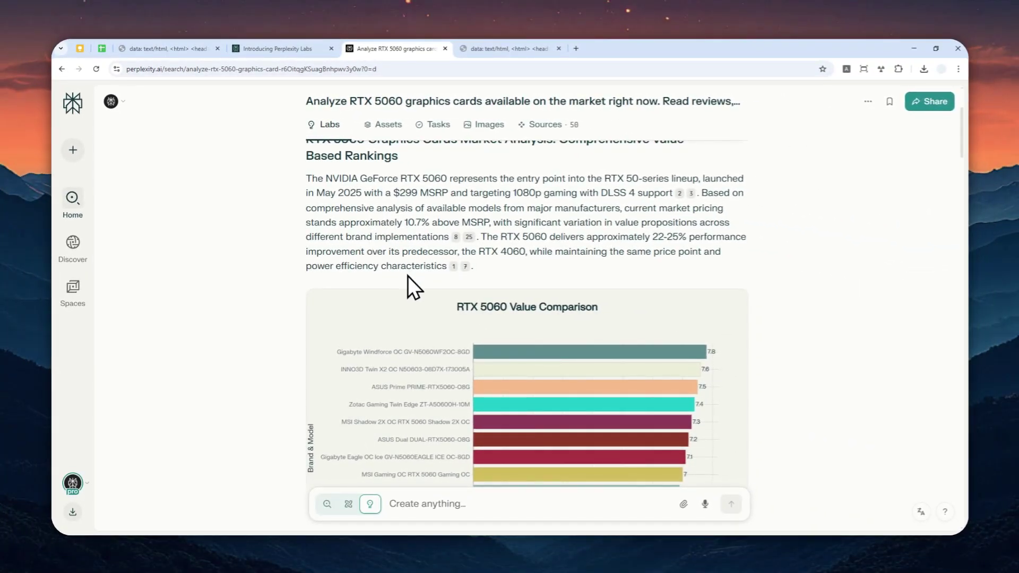
scroll(430, 263, down, 1)
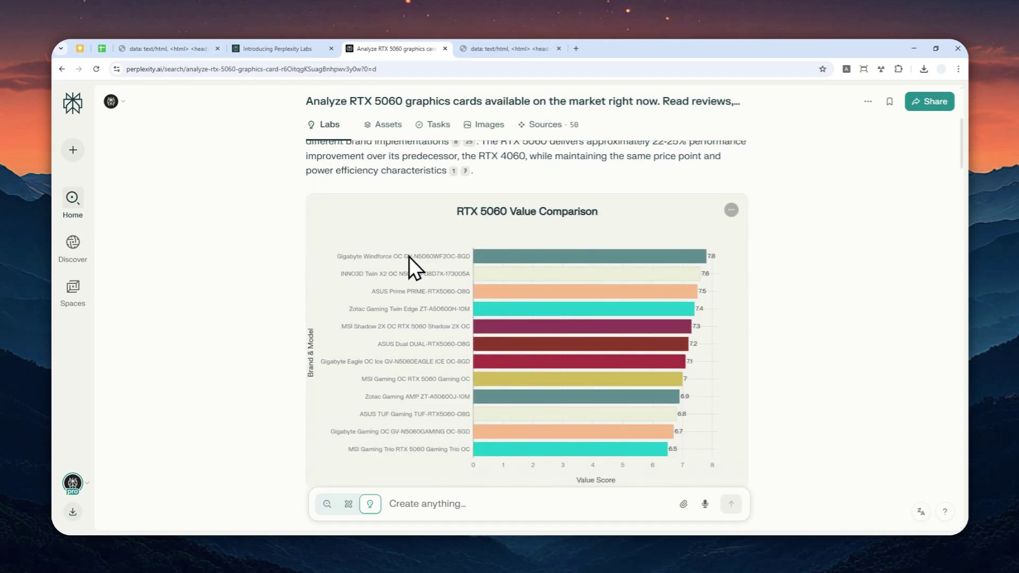
scroll(411, 262, down, 2)
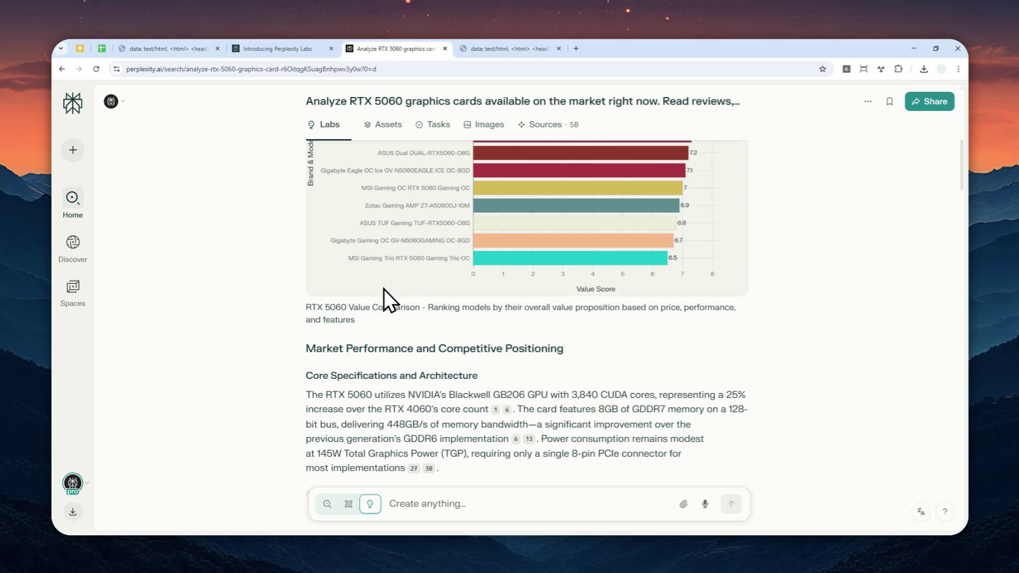
scroll(384, 291, down, 3)
scroll(382, 304, down, 2)
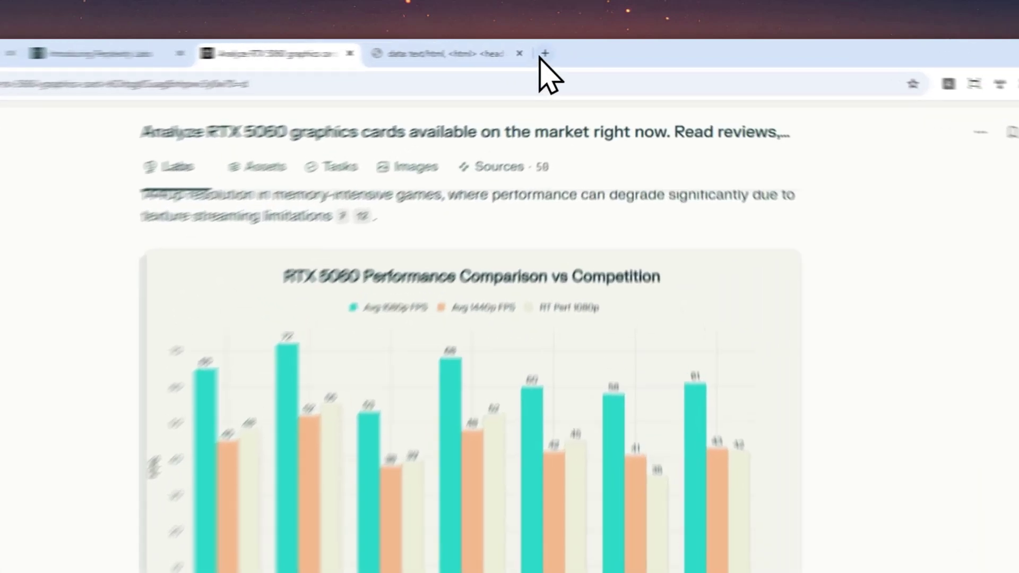
- Load perplexity.ai in a new browser tab
click(575, 48)
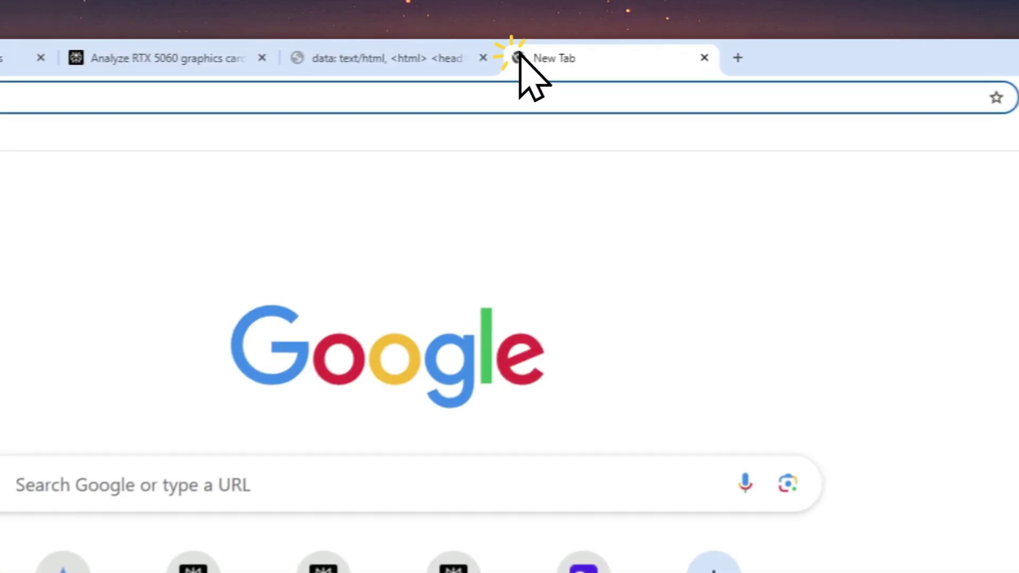
text(perplexity.ai)
key(Return)
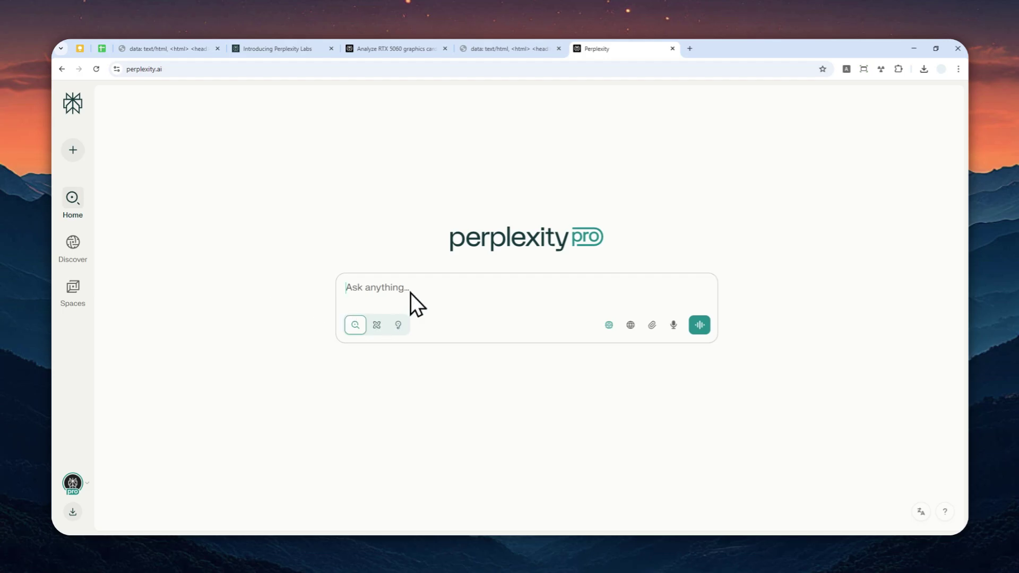
- Copy all the prompt text from the data:text/html page and paste it into Perplexity's ask box
click(488, 49)
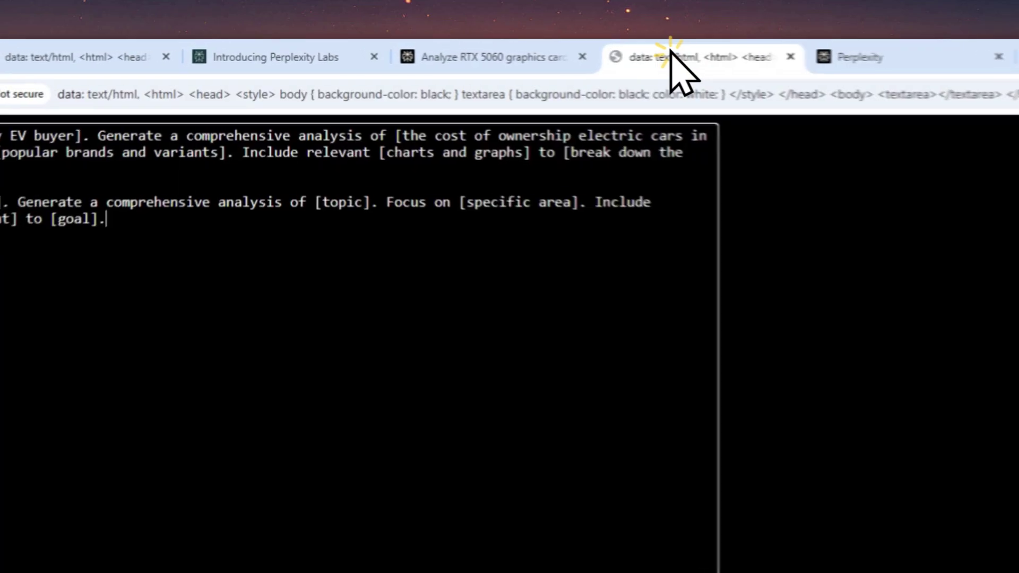
key(ctrl+a)
right_click(382, 172)
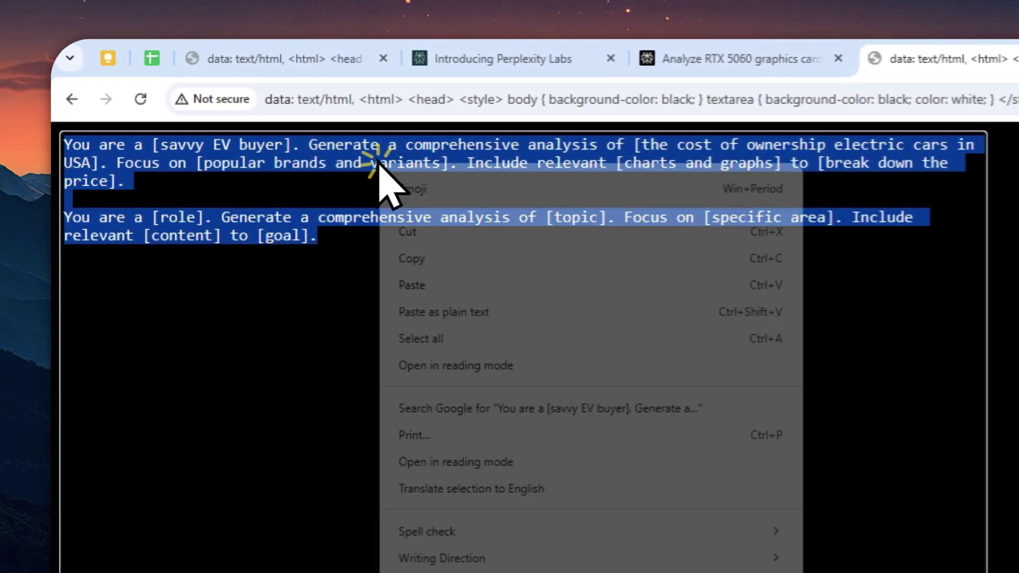
click(454, 257)
click(701, 58)
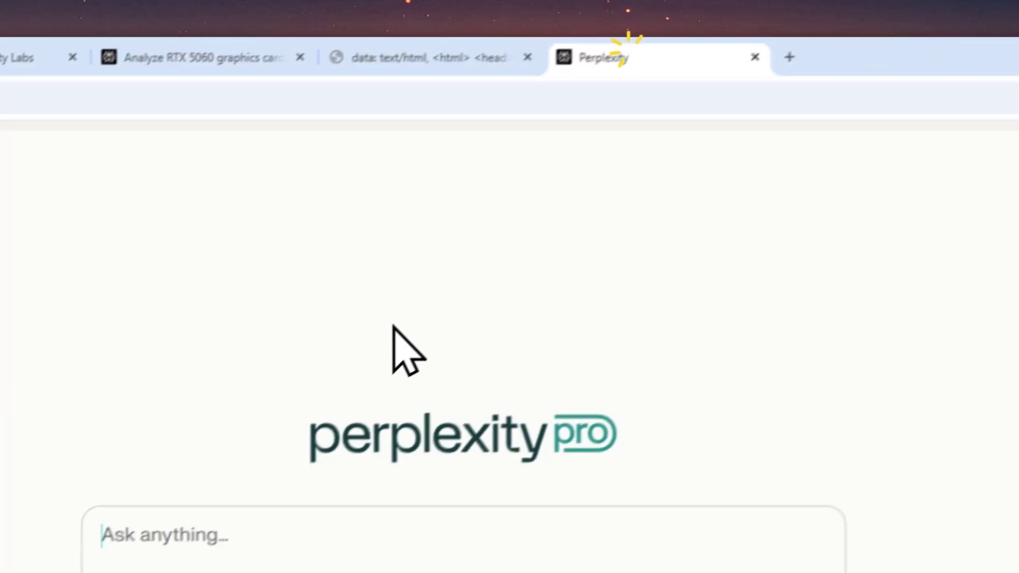
right_click(431, 289)
click(494, 484)
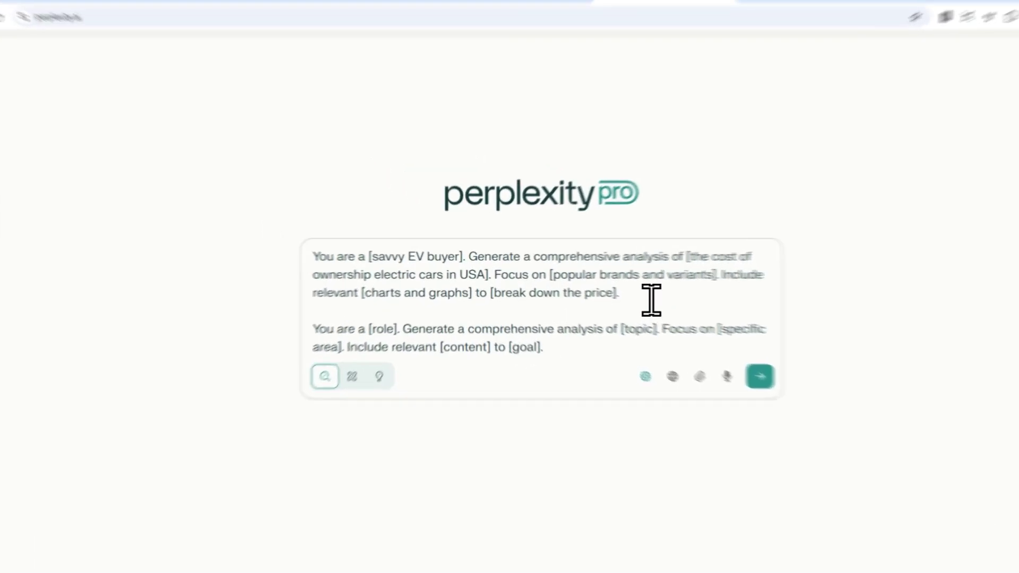
- Select and delete the 'You are a [role]...' template paragraph from the prompt
drag(591, 288, 327, 254)
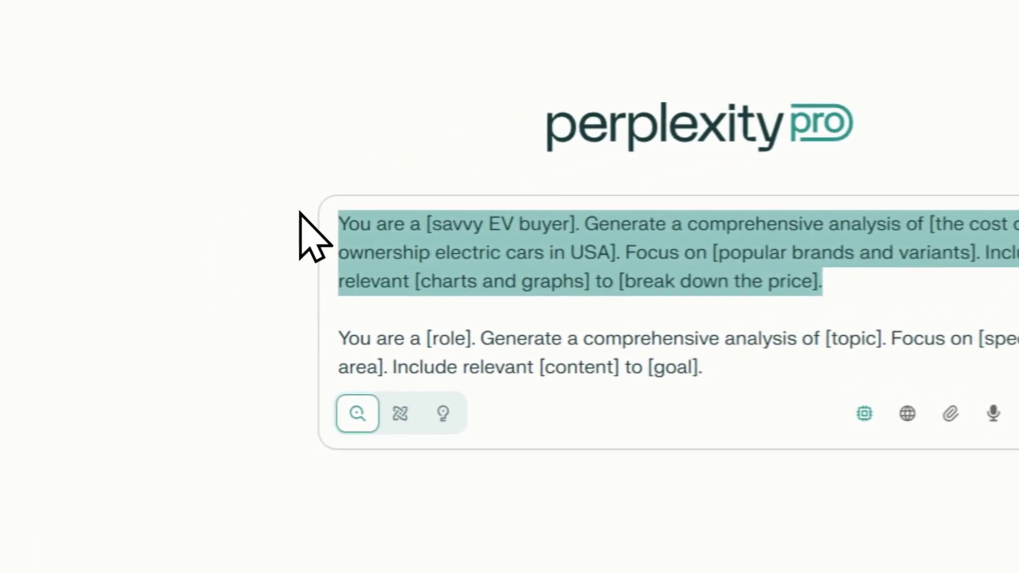
drag(704, 367, 311, 350)
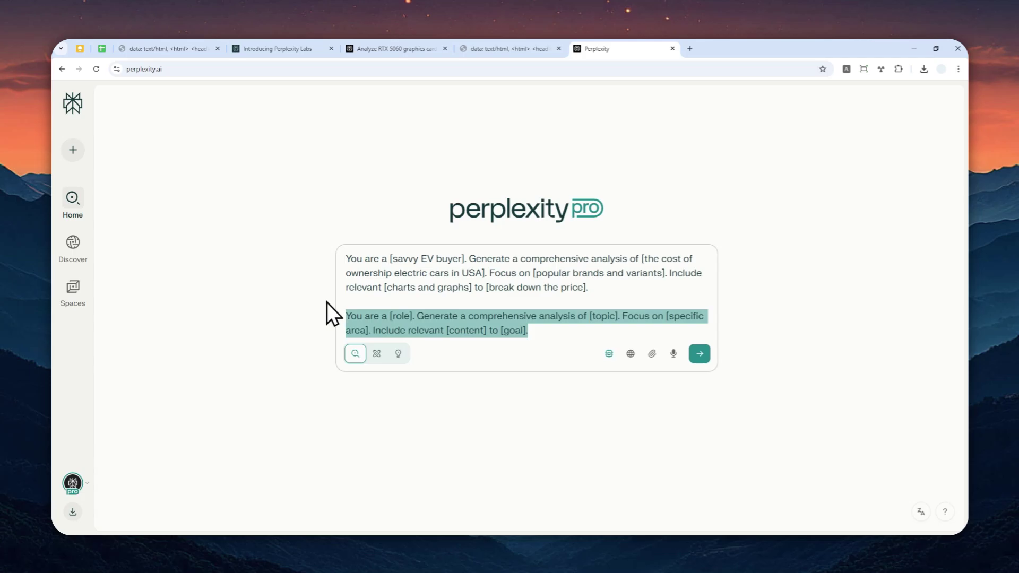
drag(605, 288, 363, 260)
drag(249, 256, 214, 254)
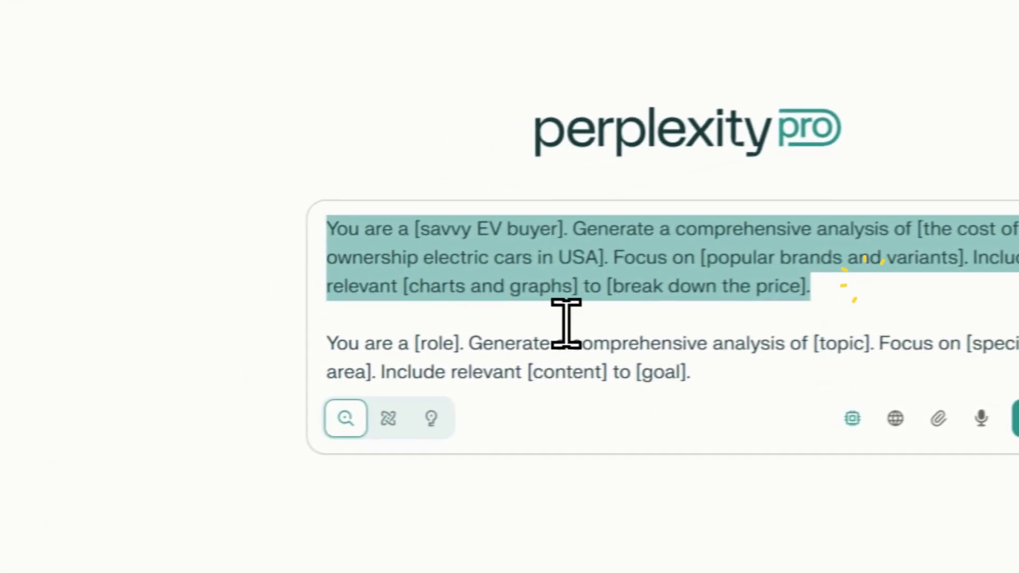
drag(590, 396, 181, 389)
key(BackSpace)
key(BackSpace)
key(BackSpace)
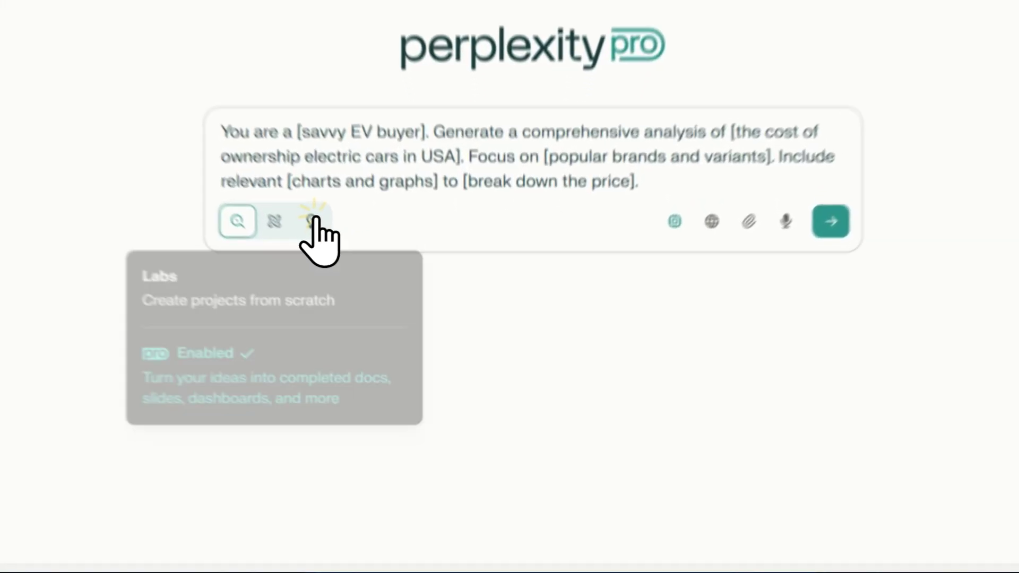
- Turn on Labs mode and enable Social alongside Web as search sources
click(399, 332)
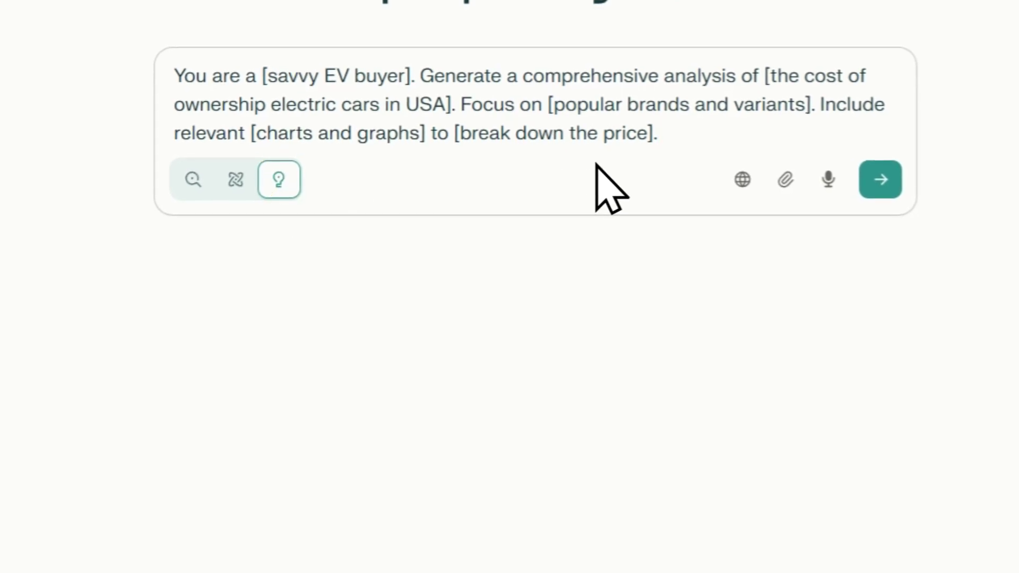
click(734, 178)
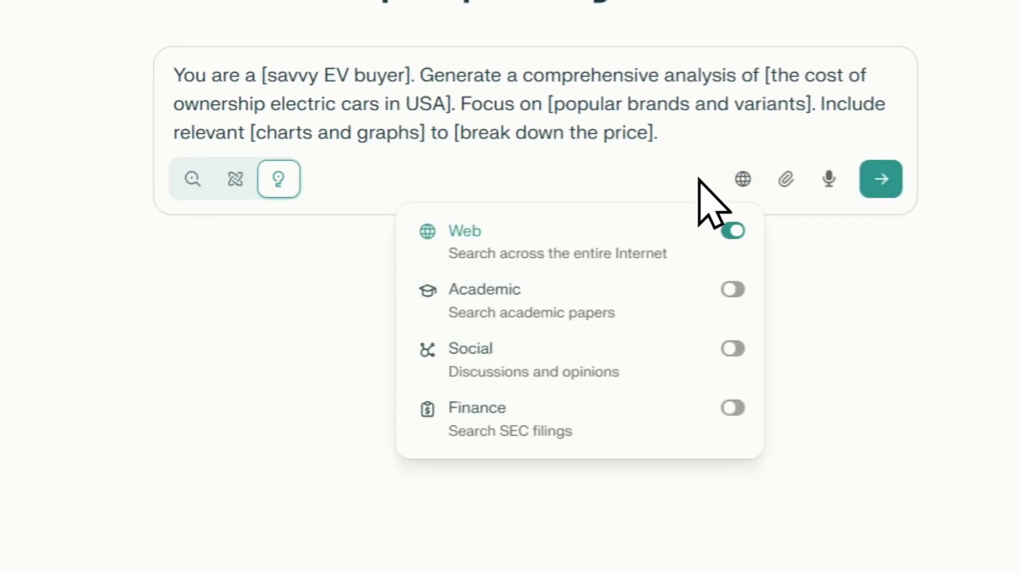
click(731, 349)
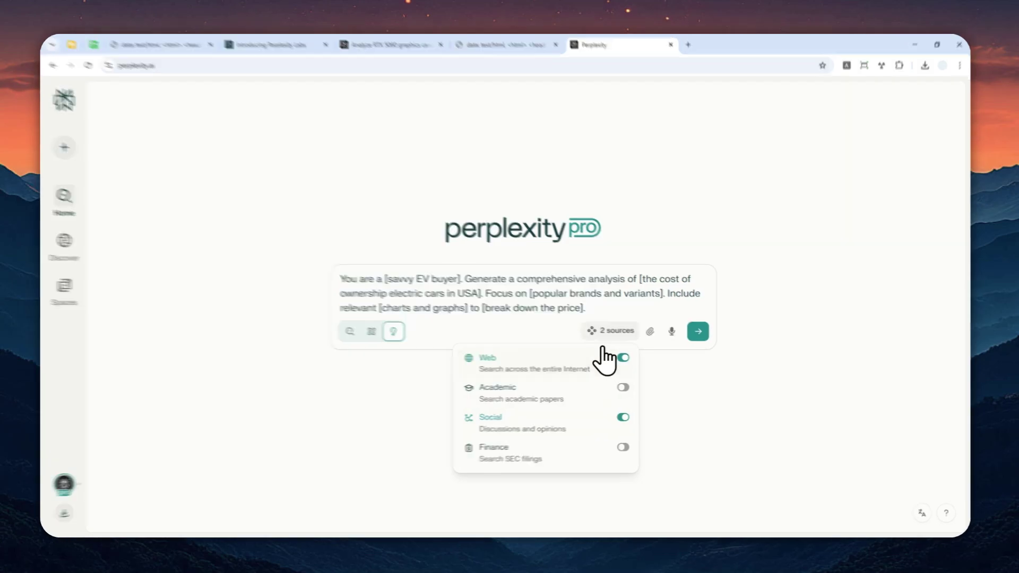
click(611, 331)
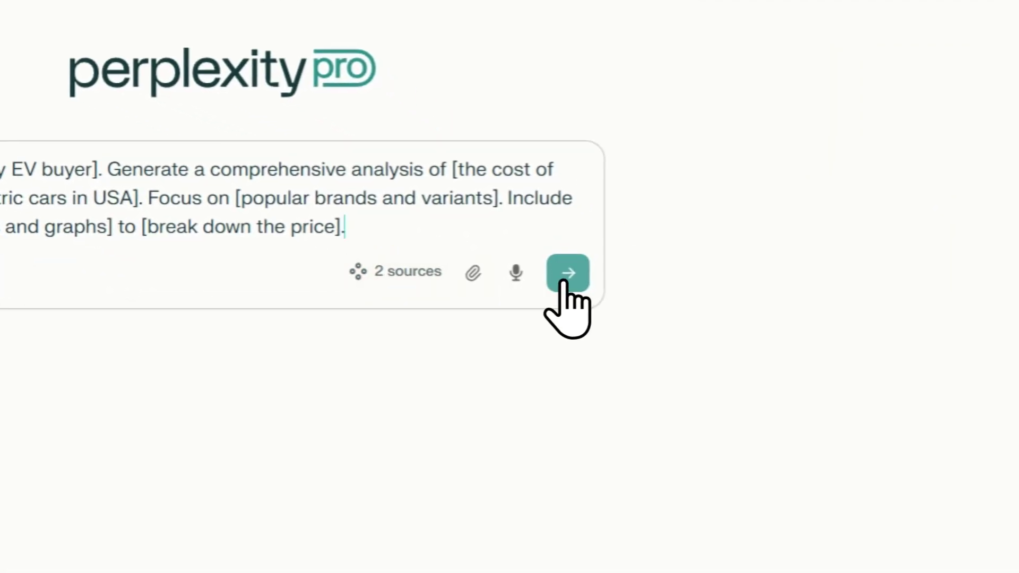
- Submit the EV prompt to Labs and review the market-share pie chart and Purchase Price Analysis
click(568, 272)
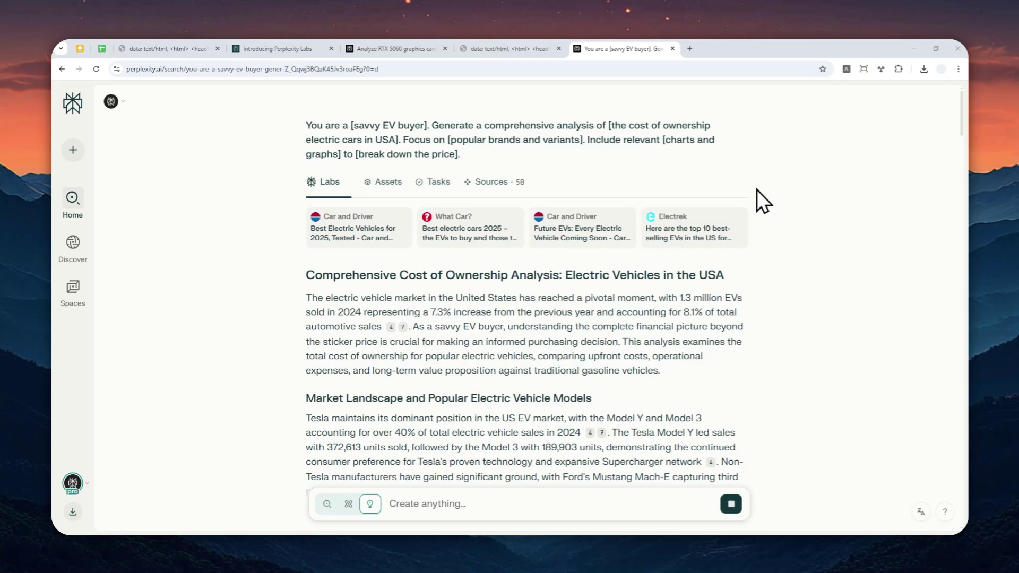
scroll(461, 229, down, 2)
scroll(535, 258, down, 3)
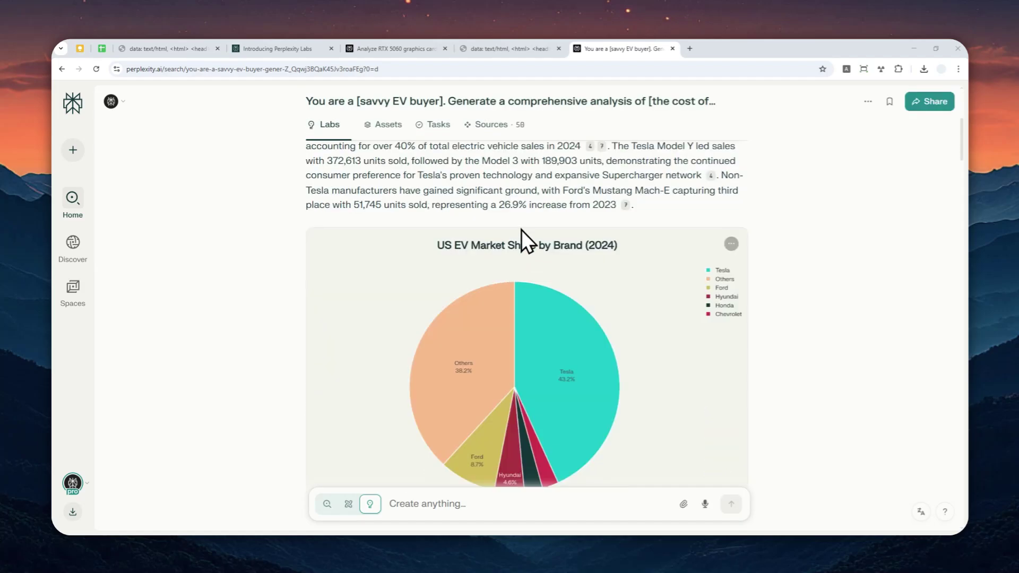
scroll(515, 296, down, 1)
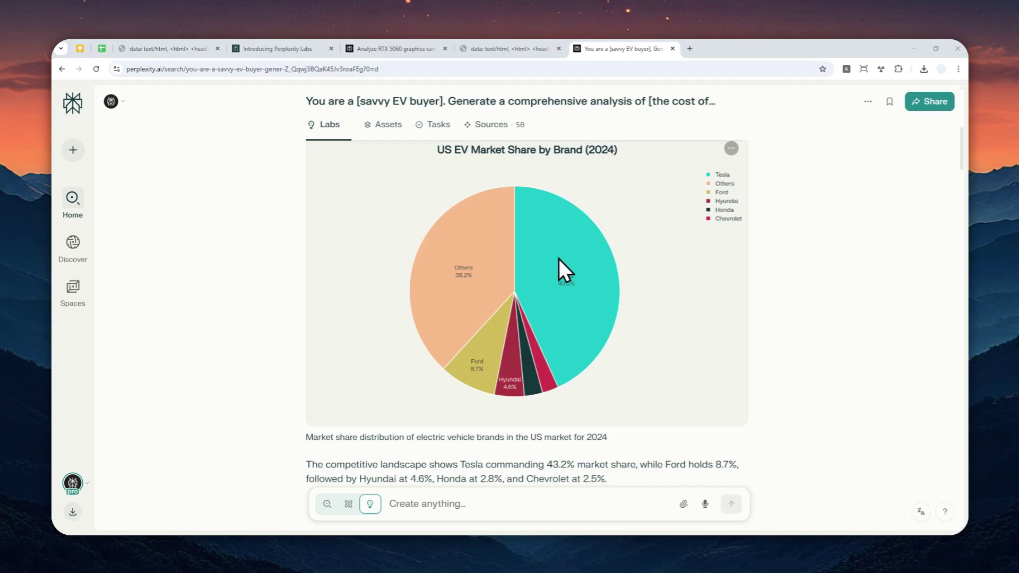
scroll(522, 290, down, 2)
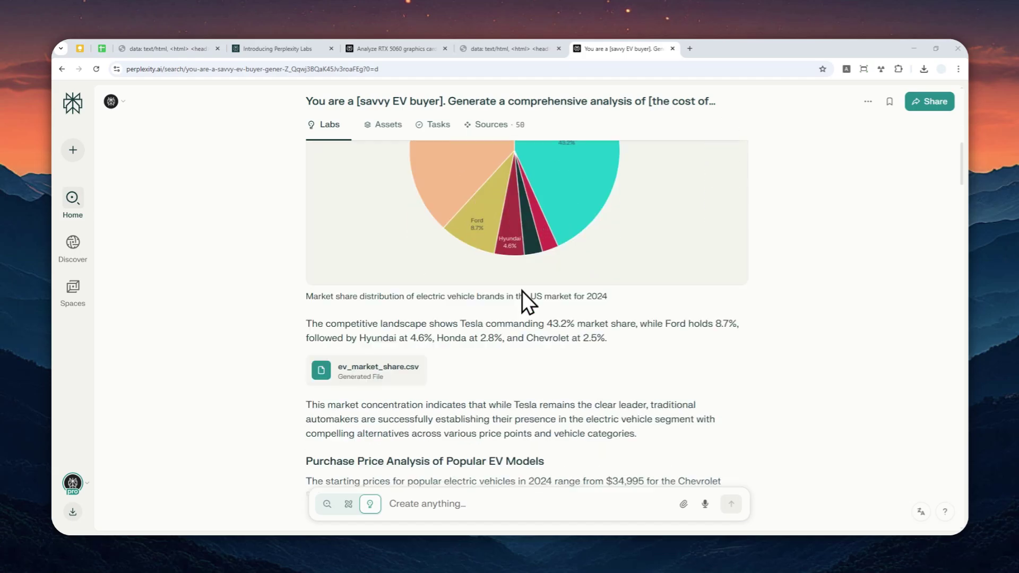
scroll(522, 294, down, 2)
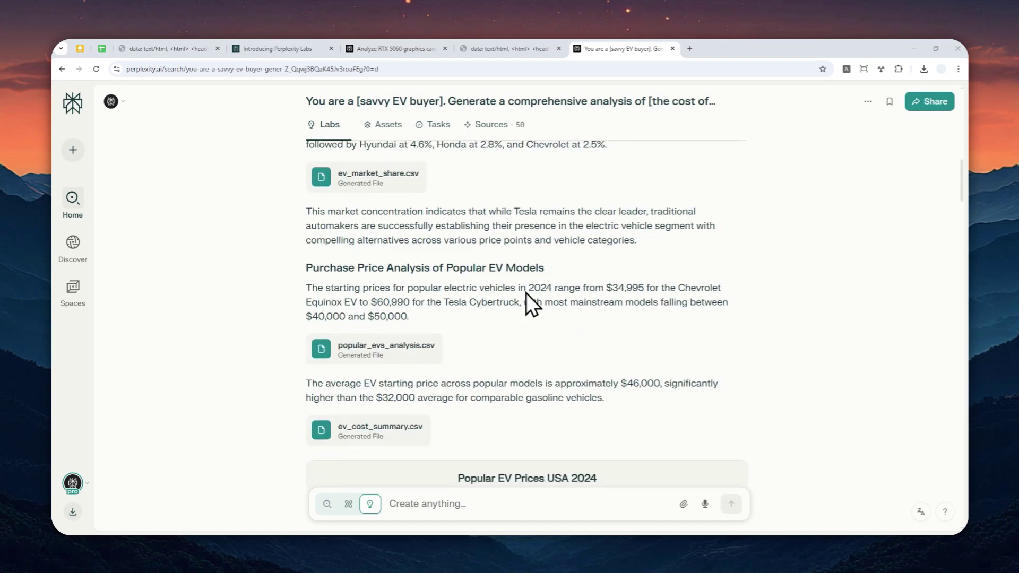
scroll(526, 294, down, 2)
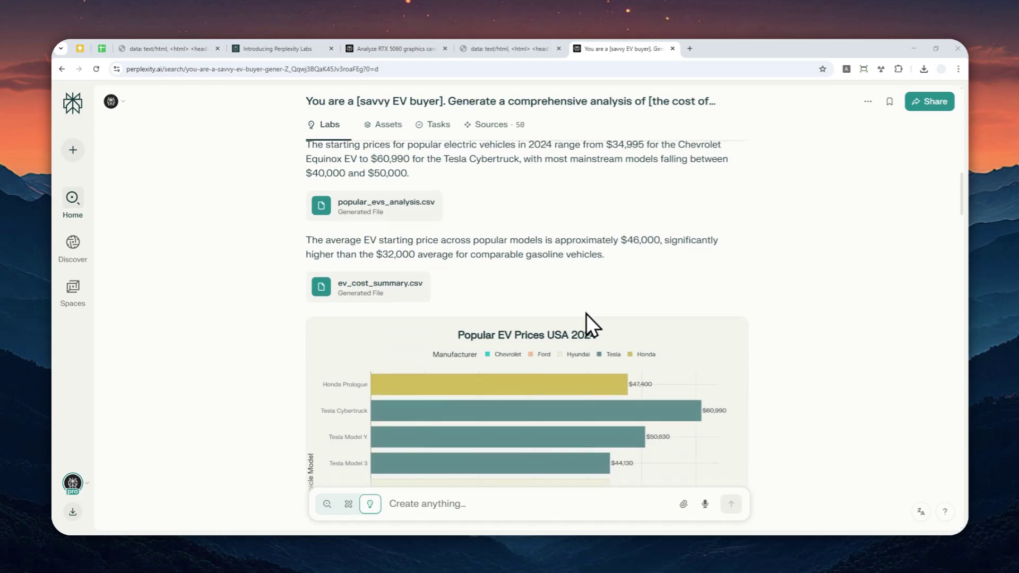
scroll(558, 342, down, 1)
scroll(573, 306, up, 2)
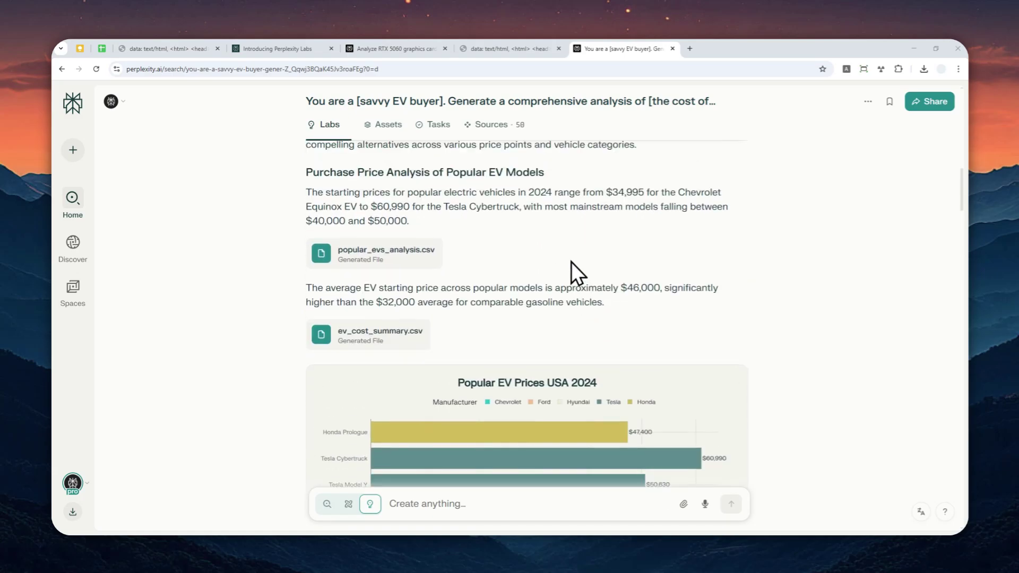
scroll(565, 266, up, 1)
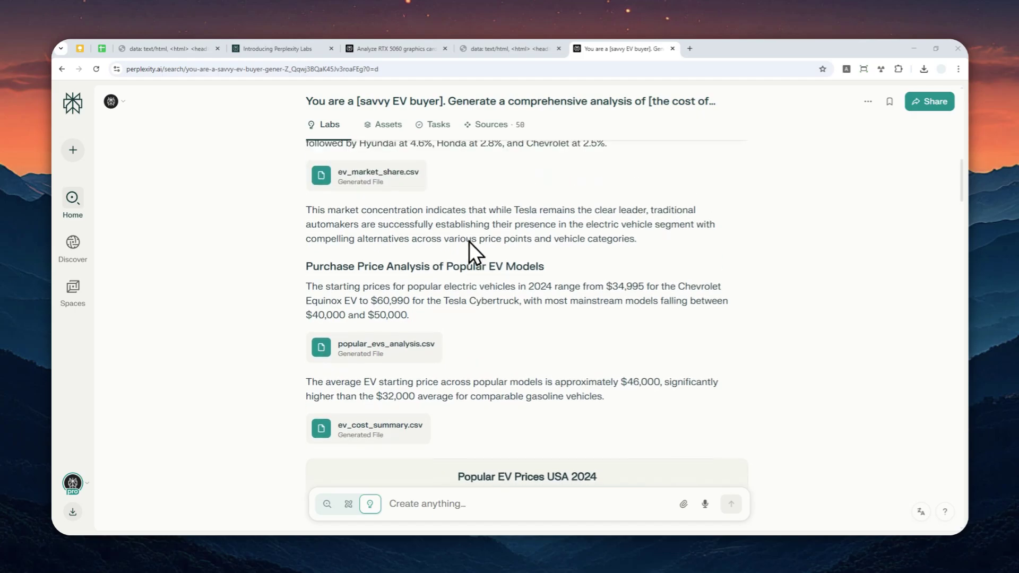
scroll(454, 235, up, 1)
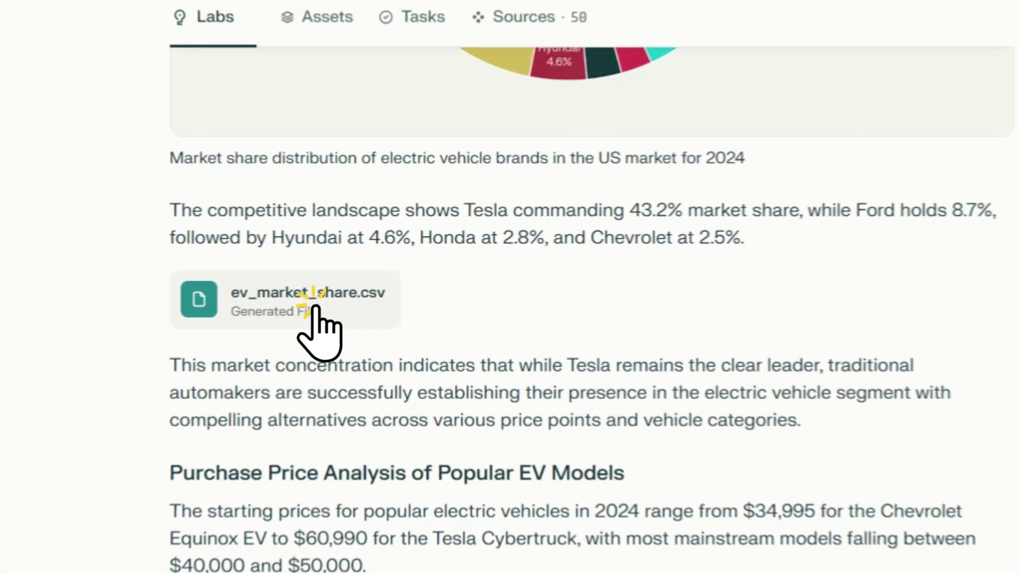
- Preview ev_market_share.csv, then download the Popular EV Prices USA 2024 chart image
click(360, 286)
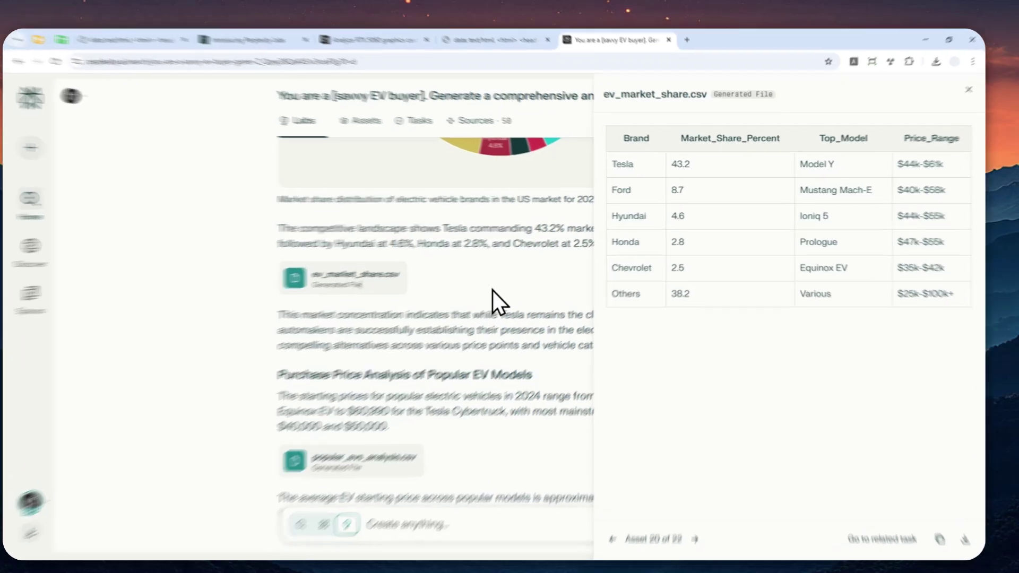
click(462, 292)
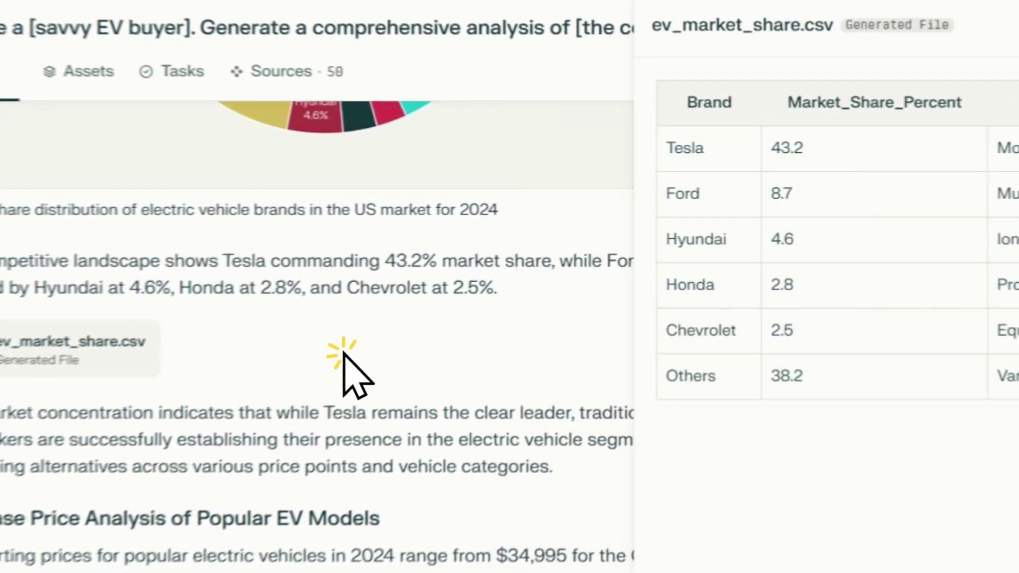
scroll(462, 292, down, 2)
scroll(462, 292, down, 3)
scroll(605, 335, down, 3)
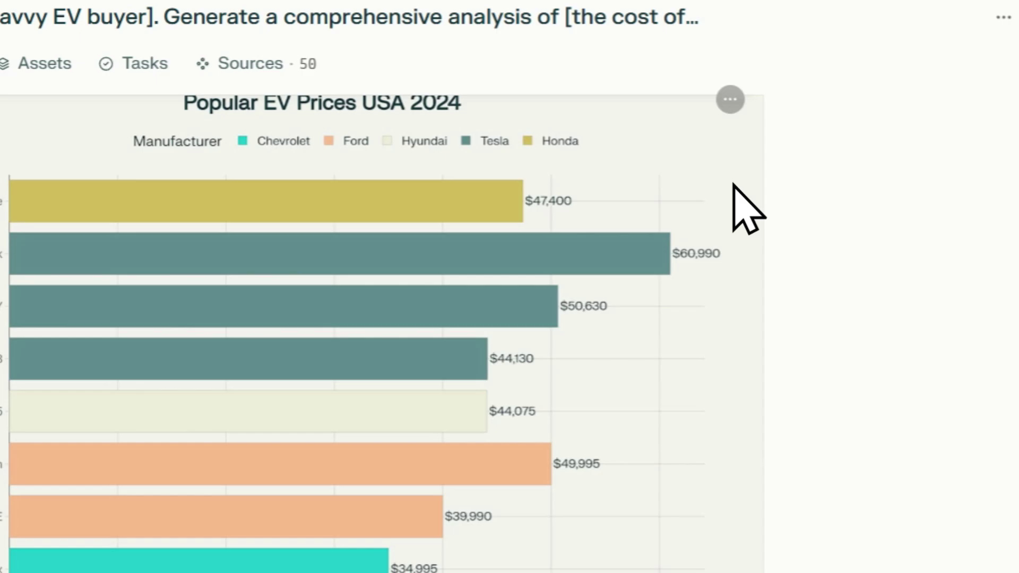
scroll(731, 191, up, 3)
click(730, 291)
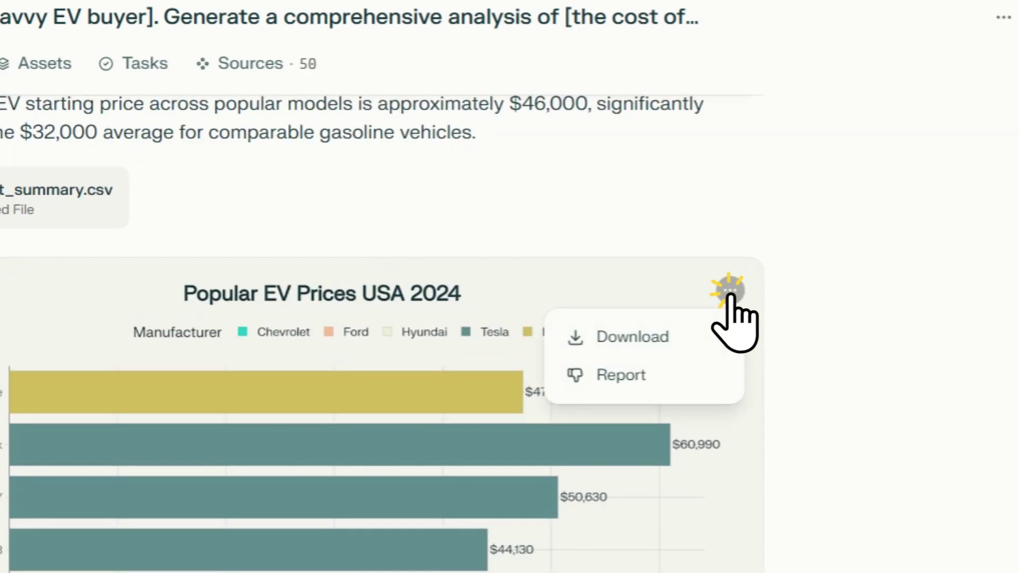
click(631, 334)
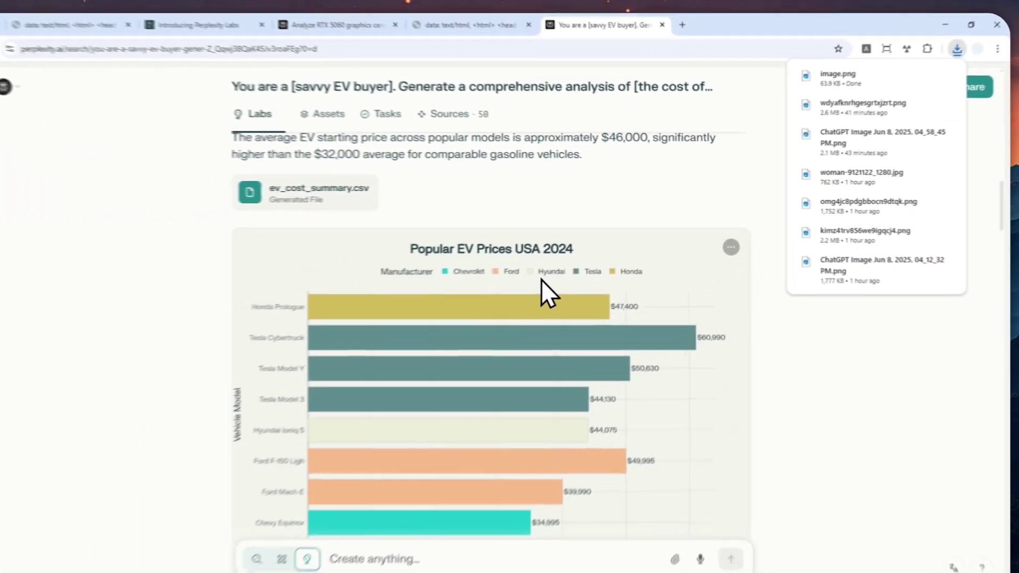
scroll(550, 286, down, 5)
scroll(557, 283, up, 2)
scroll(526, 274, up, 5)
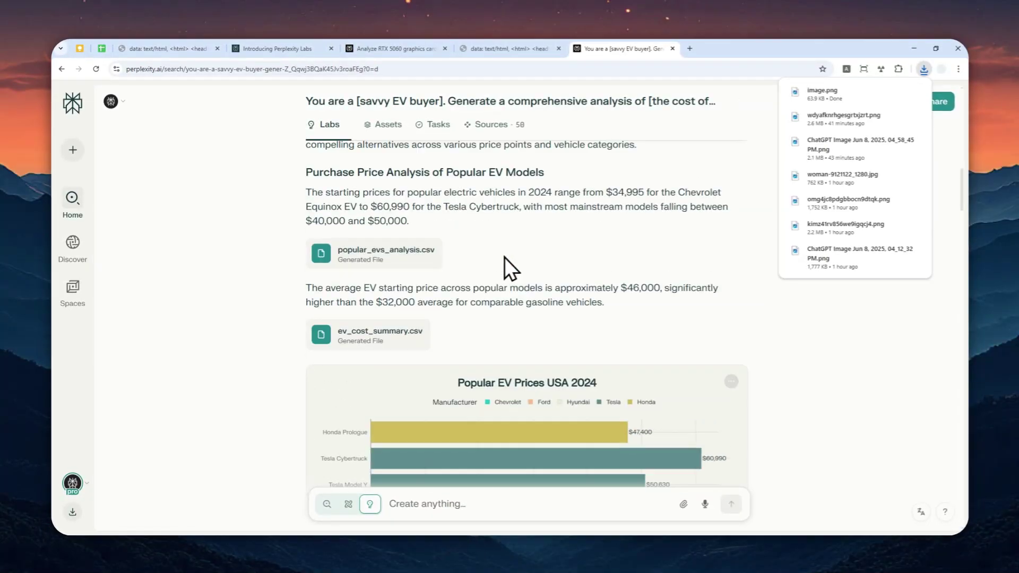
scroll(462, 231, up, 5)
scroll(398, 167, up, 3)
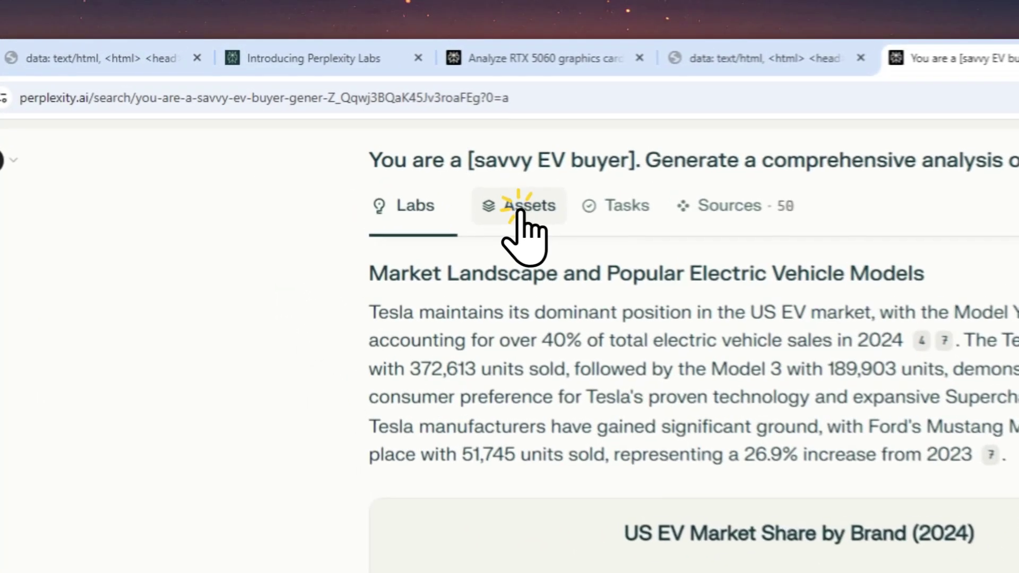
- Browse the Assets grid of generated Python code, CSV tables and chart images
click(370, 126)
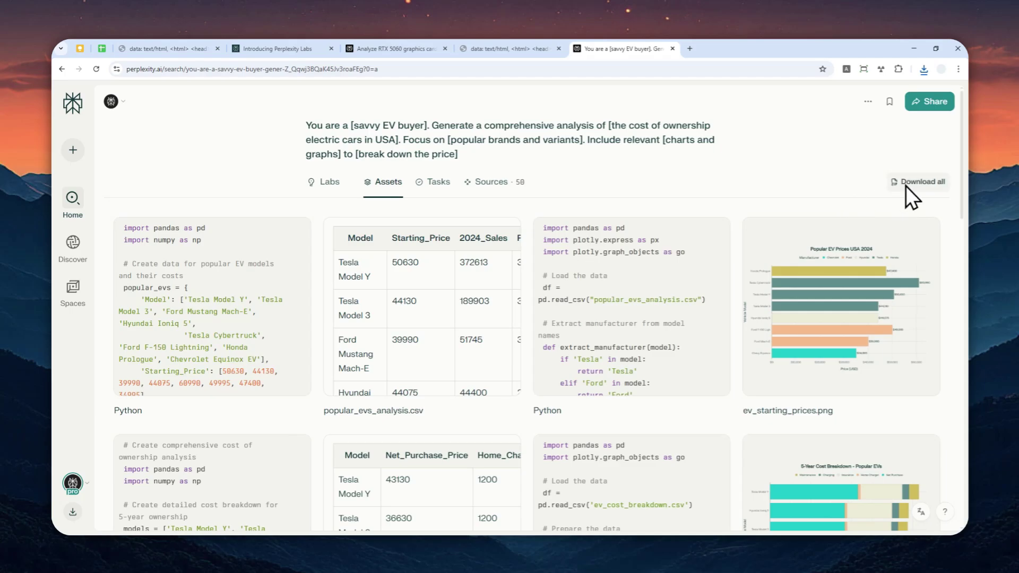
scroll(682, 230, down, 1)
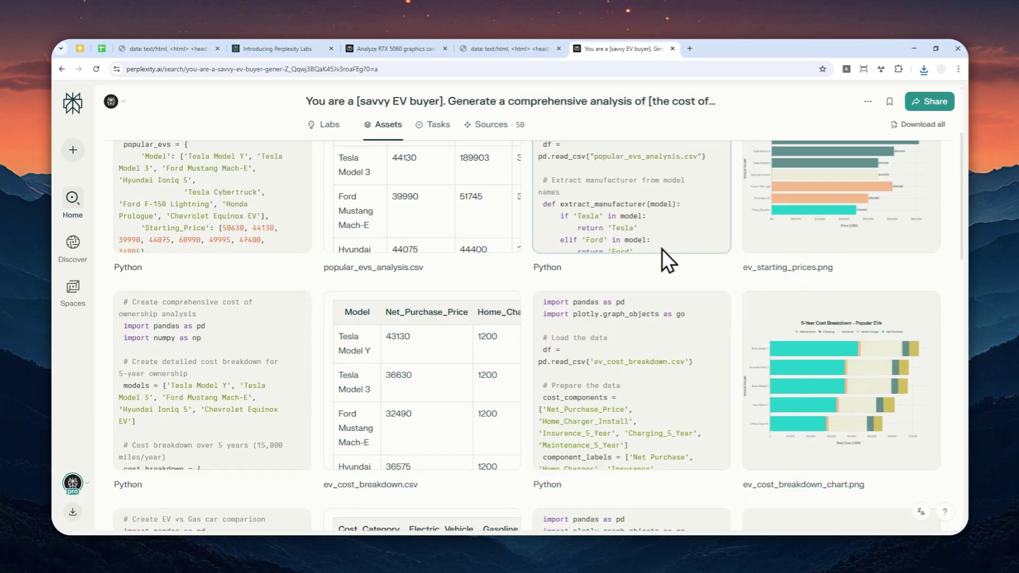
scroll(595, 297, down, 2)
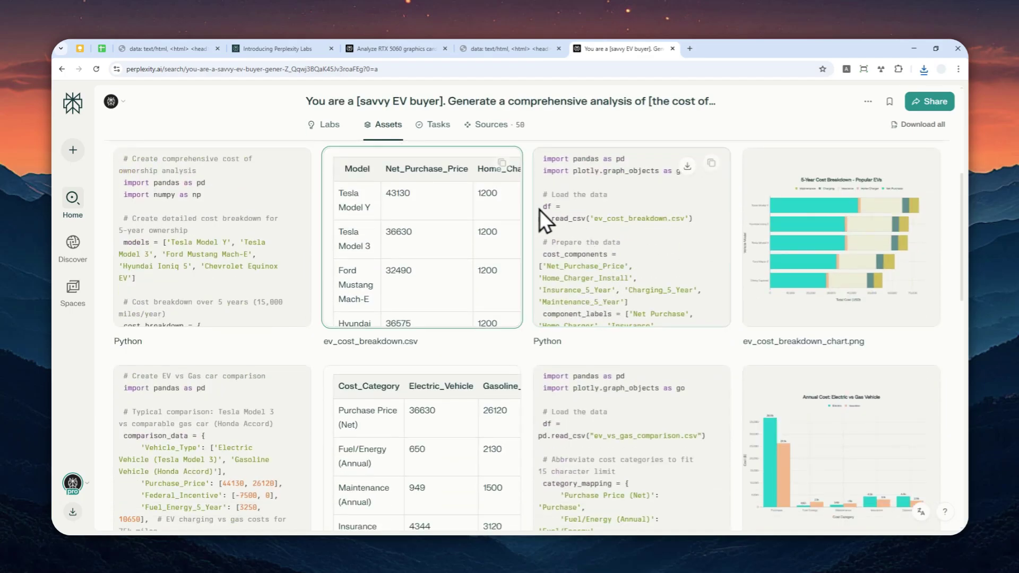
scroll(573, 235, down, 2)
scroll(483, 277, down, 2)
scroll(613, 298, down, 2)
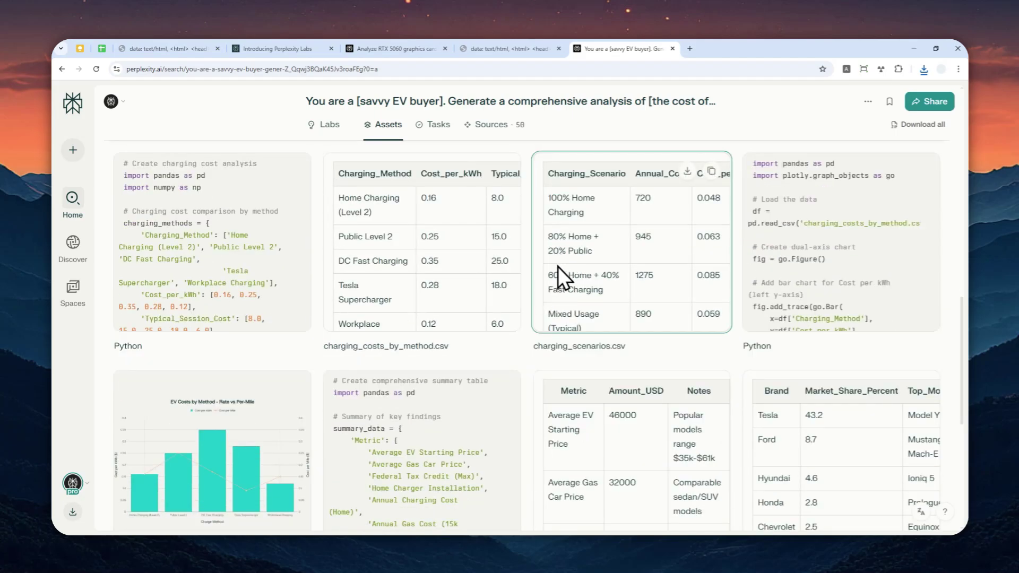
scroll(558, 267, down, 2)
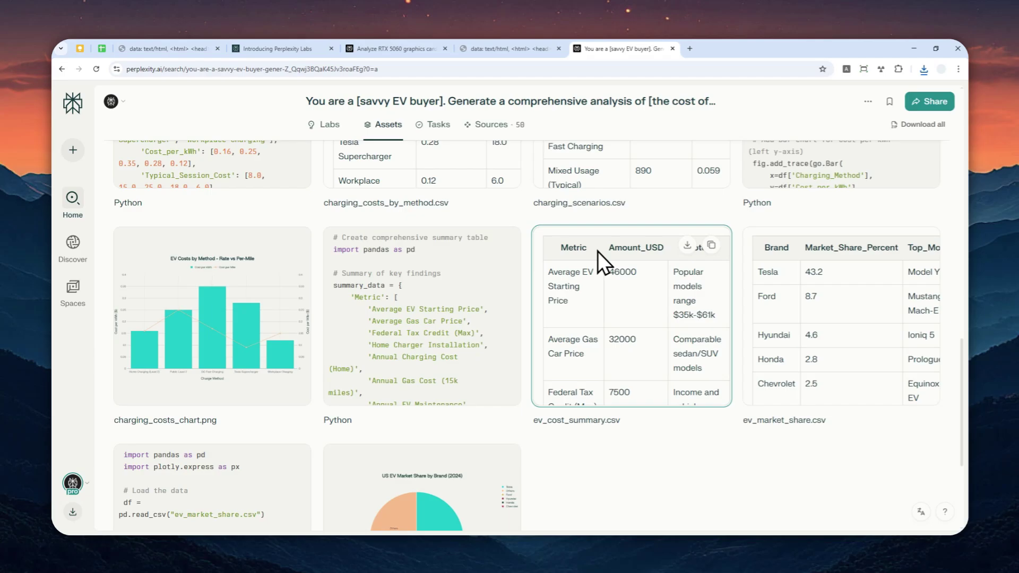
scroll(587, 268, down, 3)
scroll(598, 299, up, 3)
scroll(524, 204, up, 10)
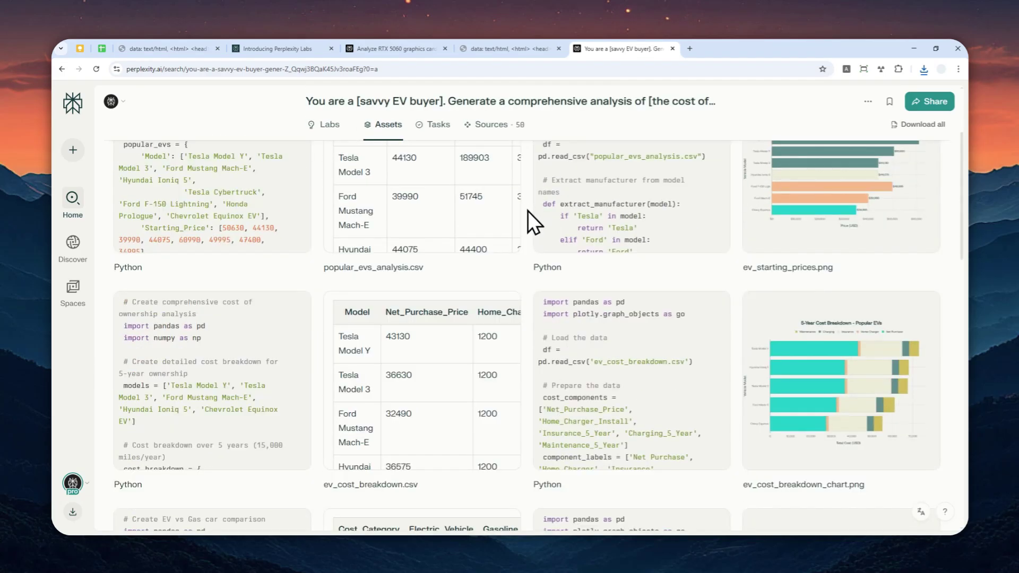
scroll(528, 211, down, 1)
scroll(529, 214, down, 2)
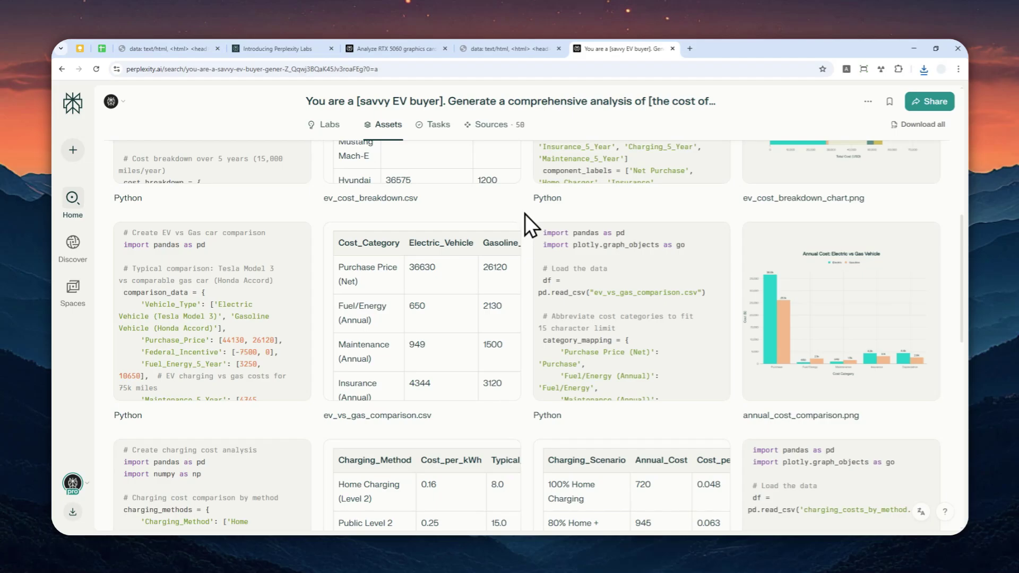
scroll(525, 214, down, 2)
scroll(527, 220, down, 2)
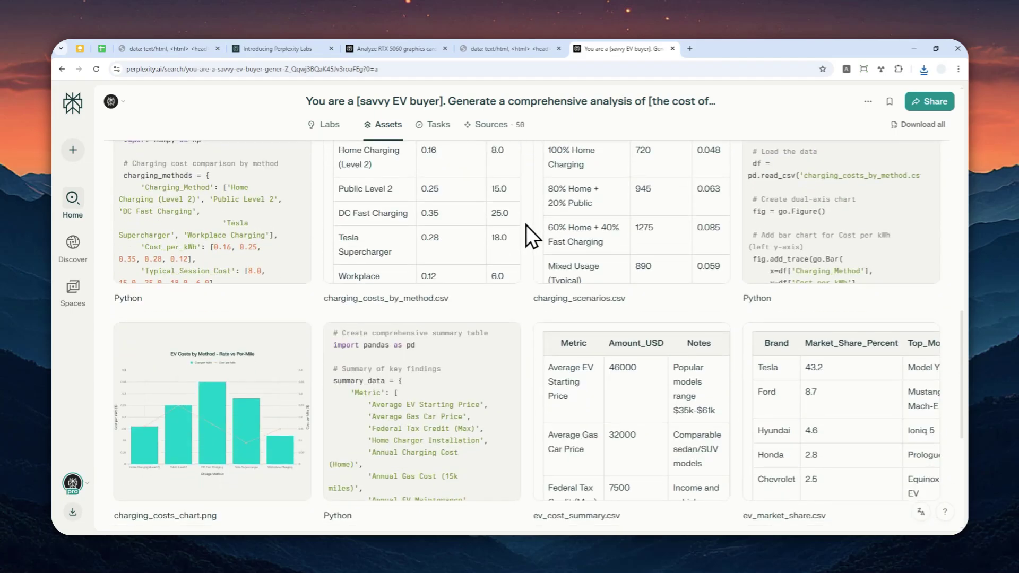
scroll(528, 225, down, 2)
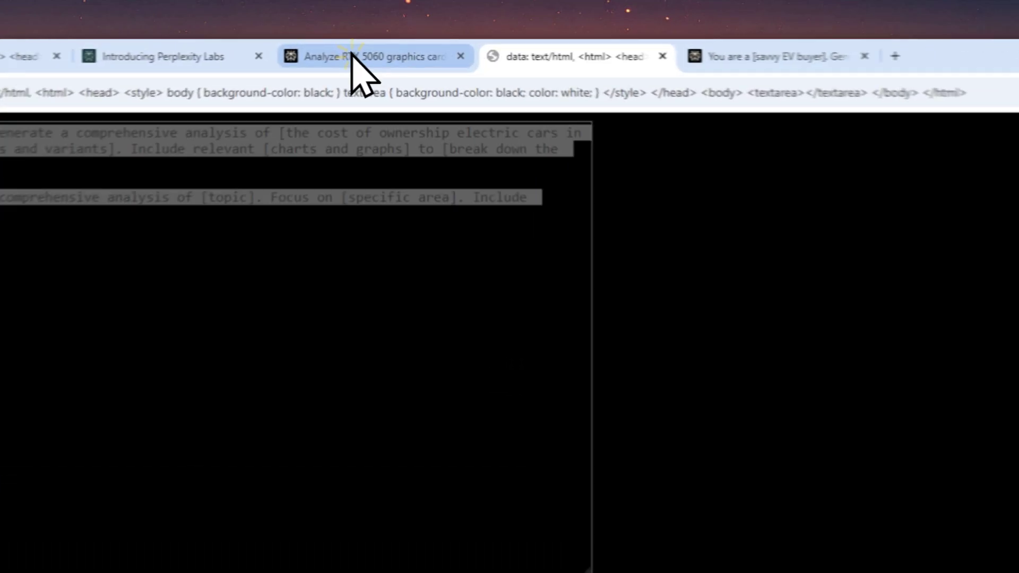
- Return to the 'Analyze RTX 5060 graphics cards' report at its value comparison chart
click(390, 49)
scroll(515, 214, down, 5)
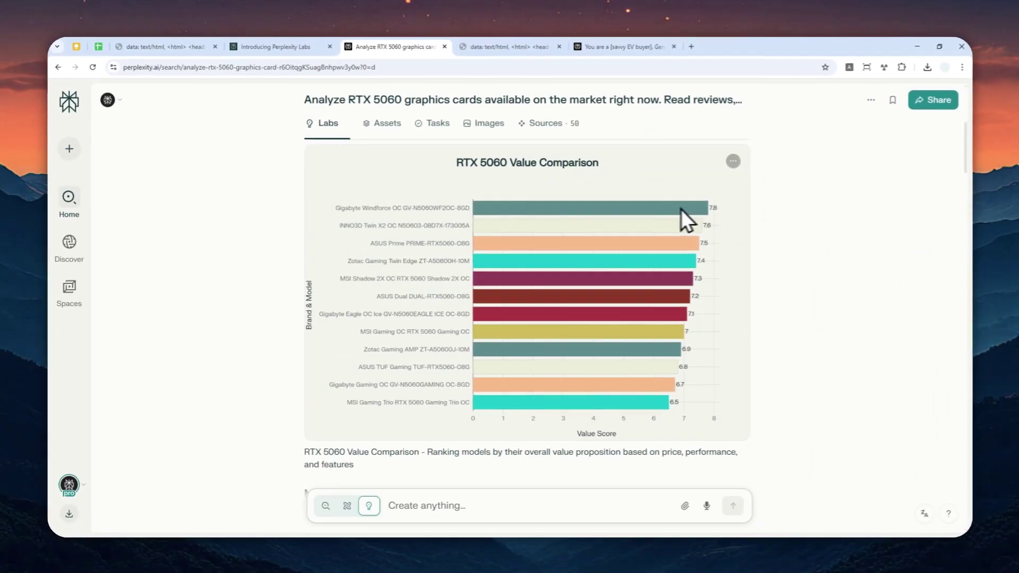